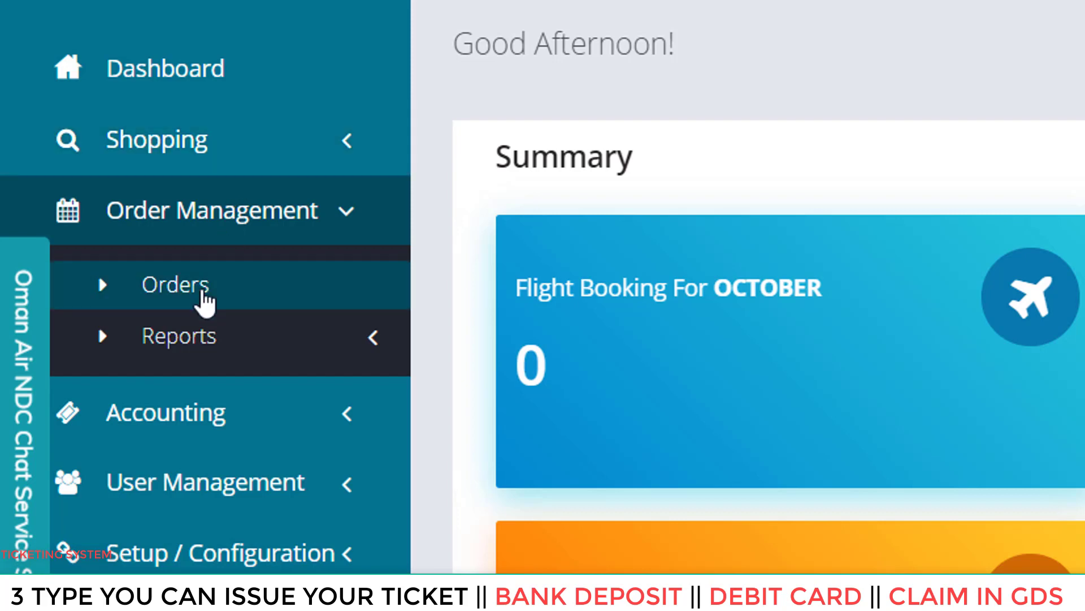
- Open My Orders and inspect the first booking's passenger name, booking agent and date
{"action": "left_click", "coordinate": [203, 295]}
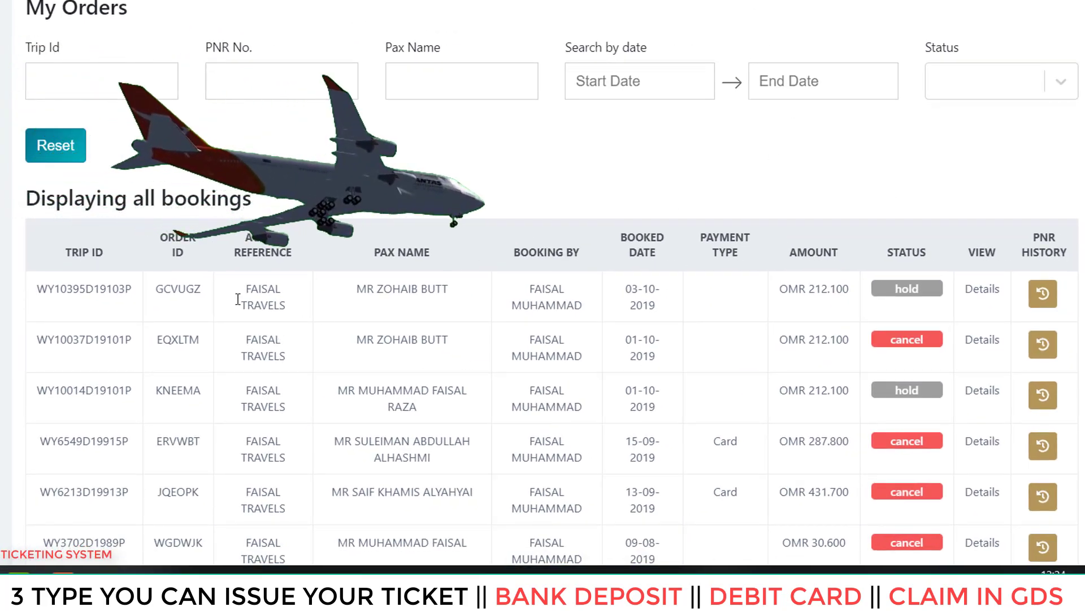
{"action": "left_click_drag", "start_coordinate": [357, 290], "coordinate": [452, 290]}
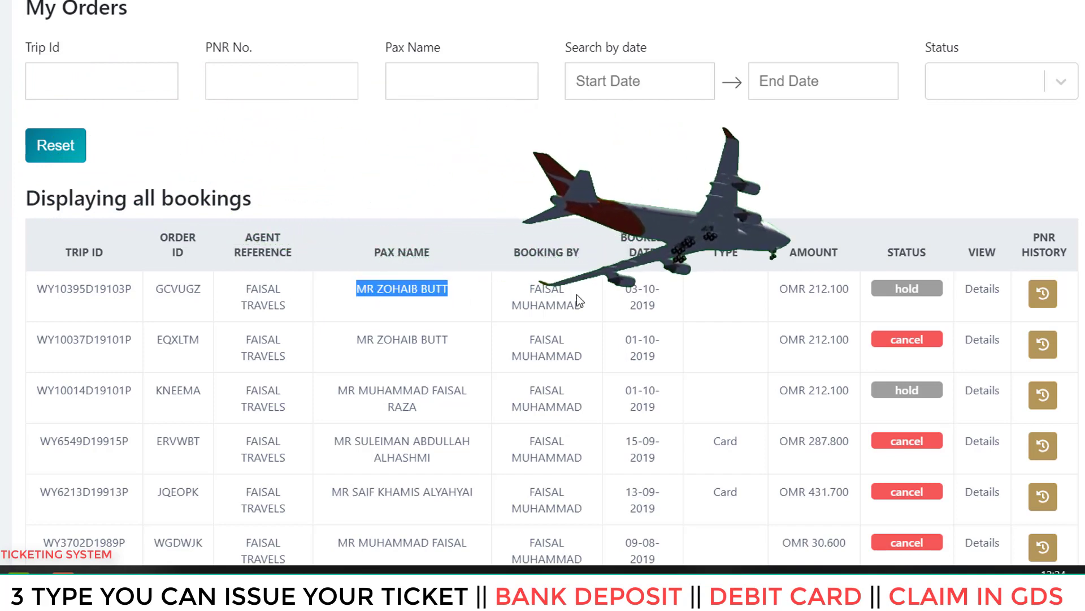
{"action": "left_click_drag", "start_coordinate": [530, 289], "coordinate": [665, 293]}
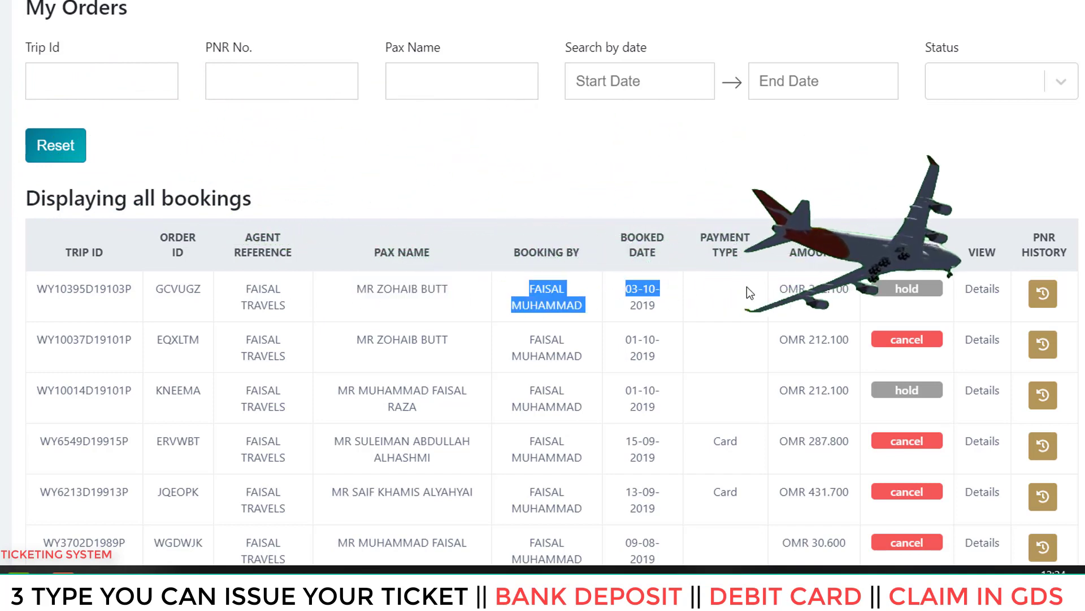
{"action": "left_click", "coordinate": [669, 286]}
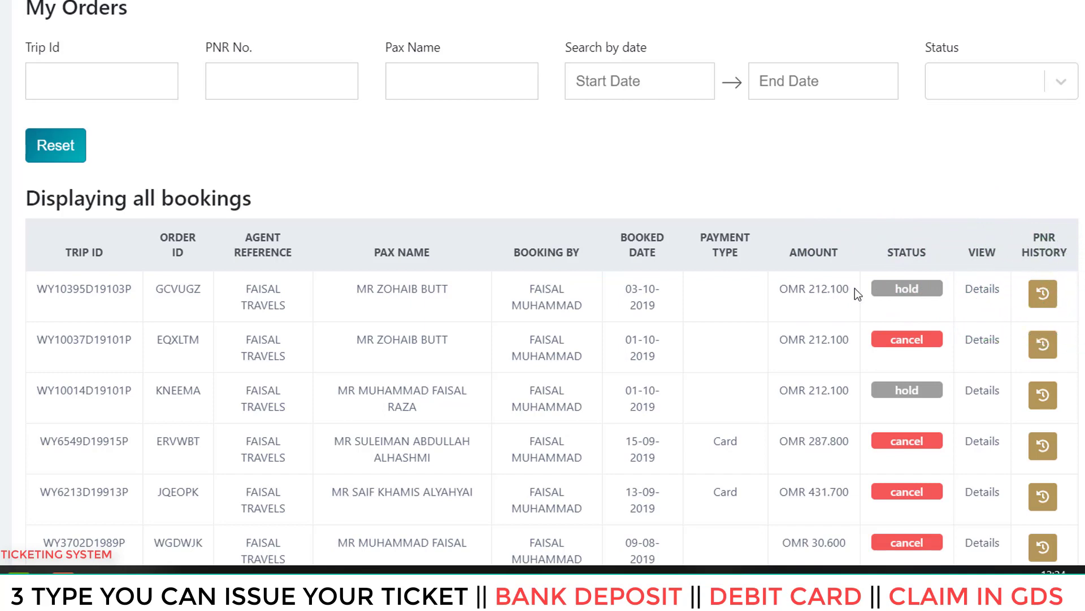
{"action": "left_click", "coordinate": [1043, 293]}
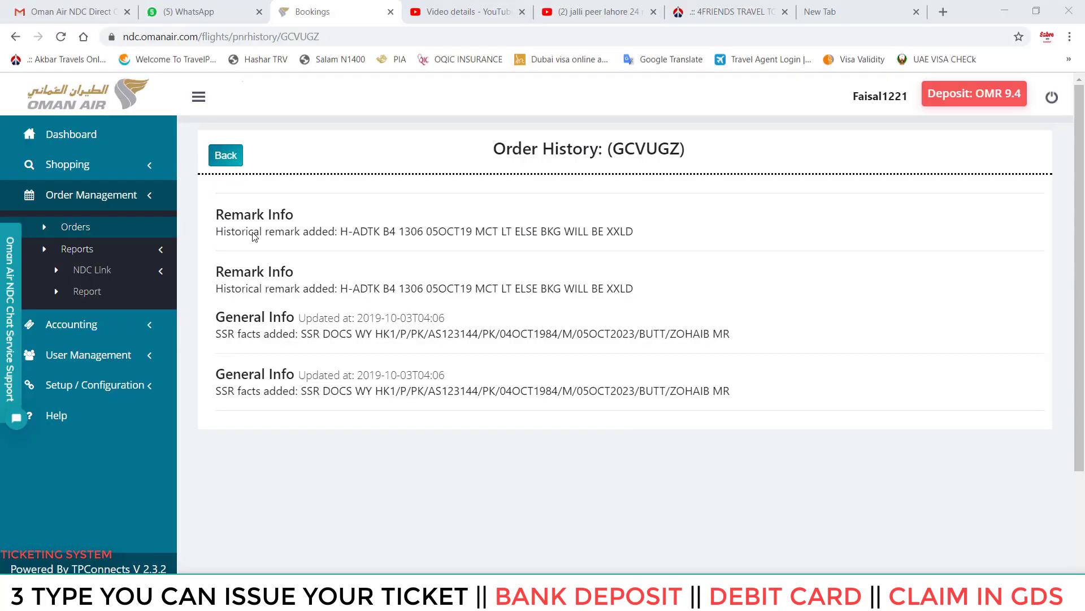
{"action": "left_click_drag", "start_coordinate": [82, 121], "coordinate": [141, 121]}
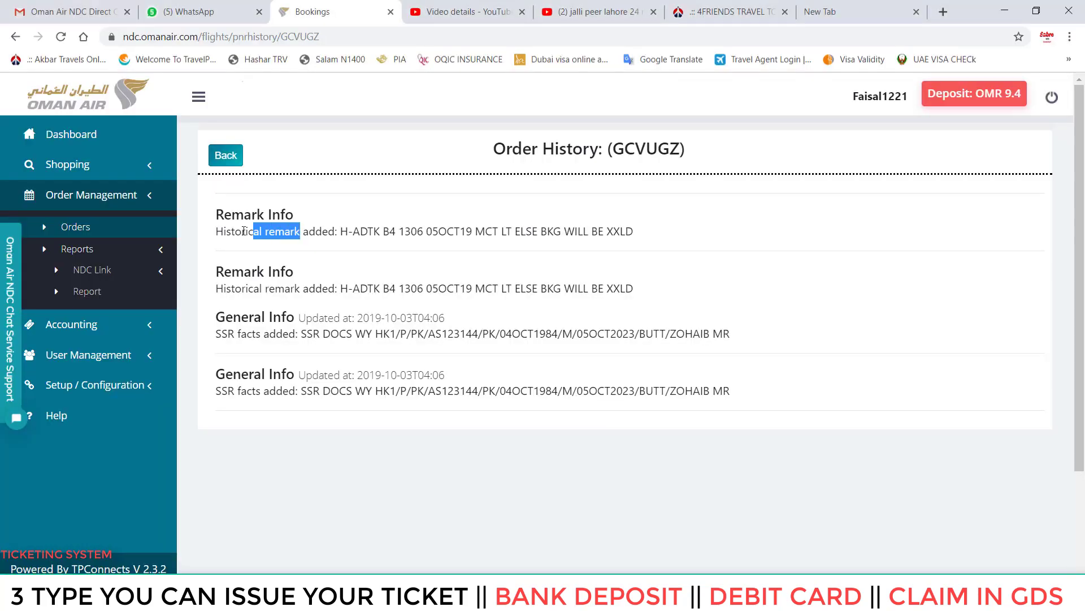
{"action": "left_click_drag", "start_coordinate": [279, 167], "coordinate": [342, 149]}
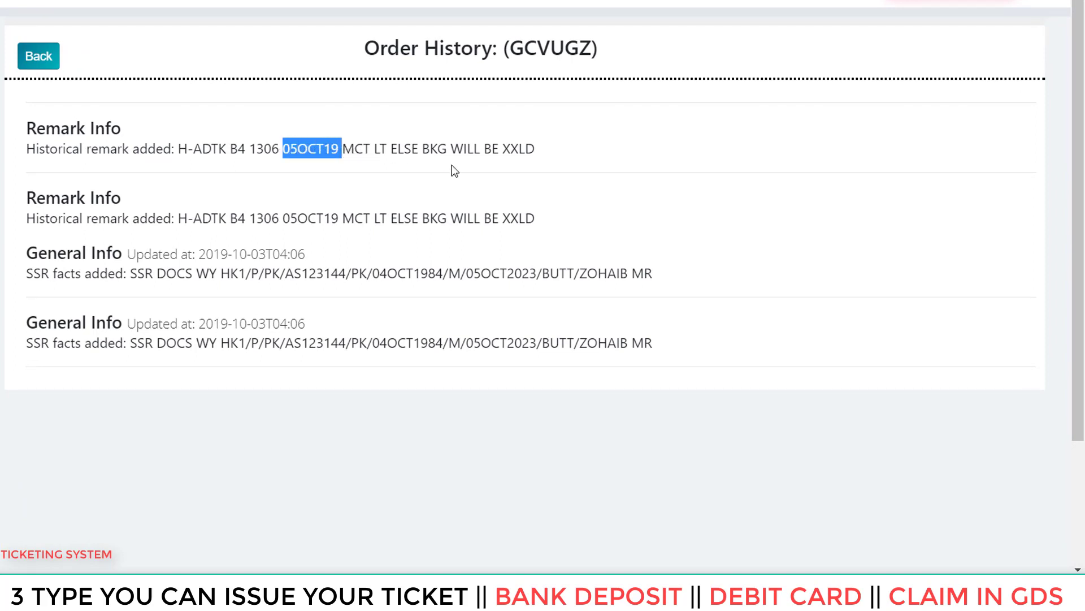
{"action": "left_click_drag", "start_coordinate": [249, 149], "coordinate": [306, 149]}
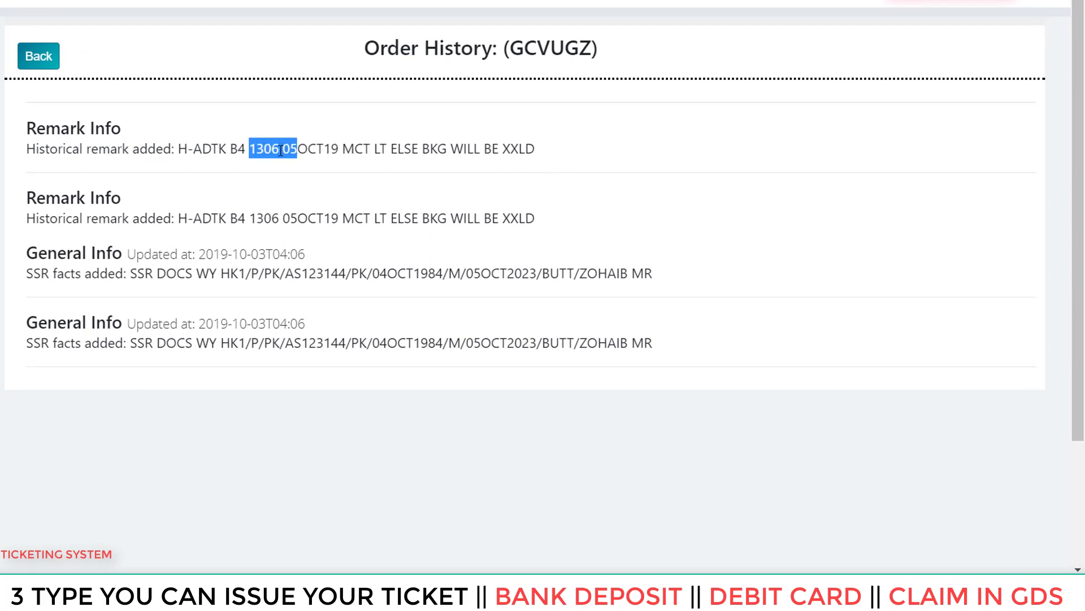
{"action": "left_click", "coordinate": [286, 146]}
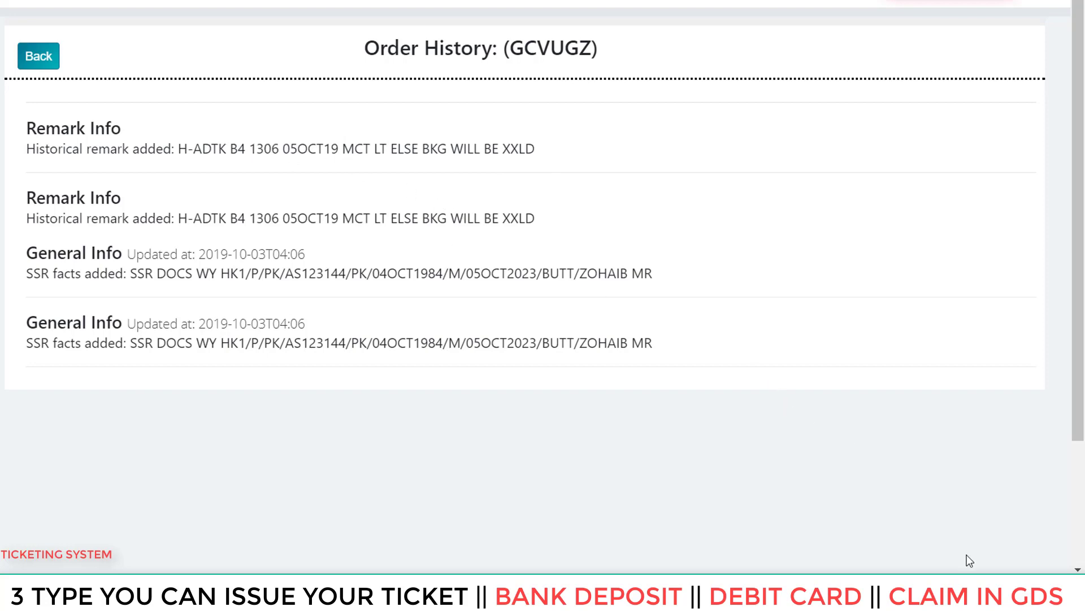
- Inspect the SSR DOCS passport line in the order history
{"action": "mouse_move", "coordinate": [969, 590]}
{"action": "left_click_drag", "start_coordinate": [720, 274], "coordinate": [184, 281]}
{"action": "left_click", "coordinate": [49, 290]}
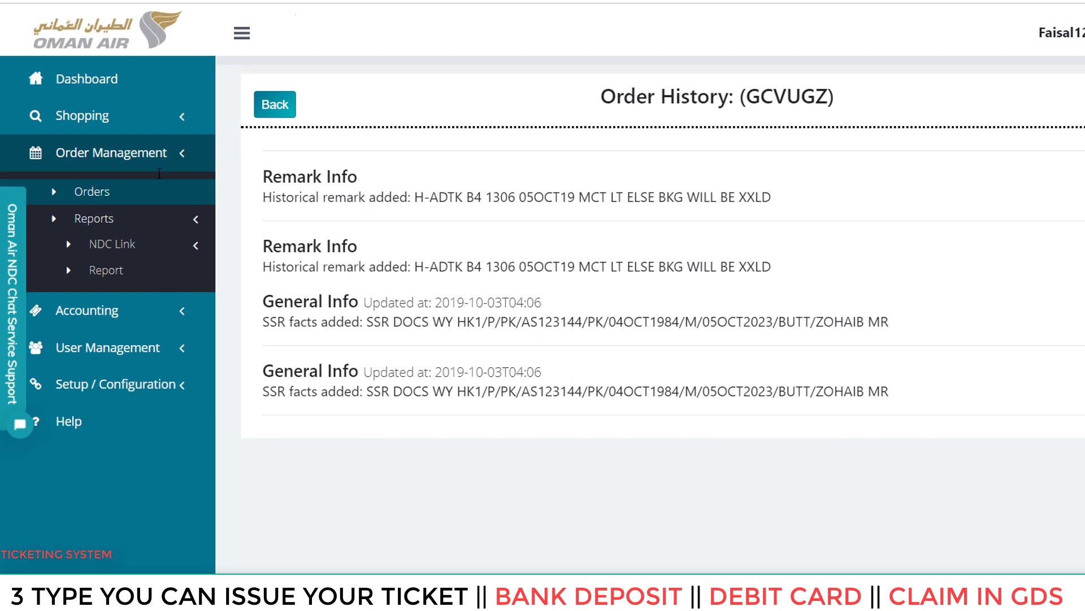
{"action": "left_click", "coordinate": [85, 192]}
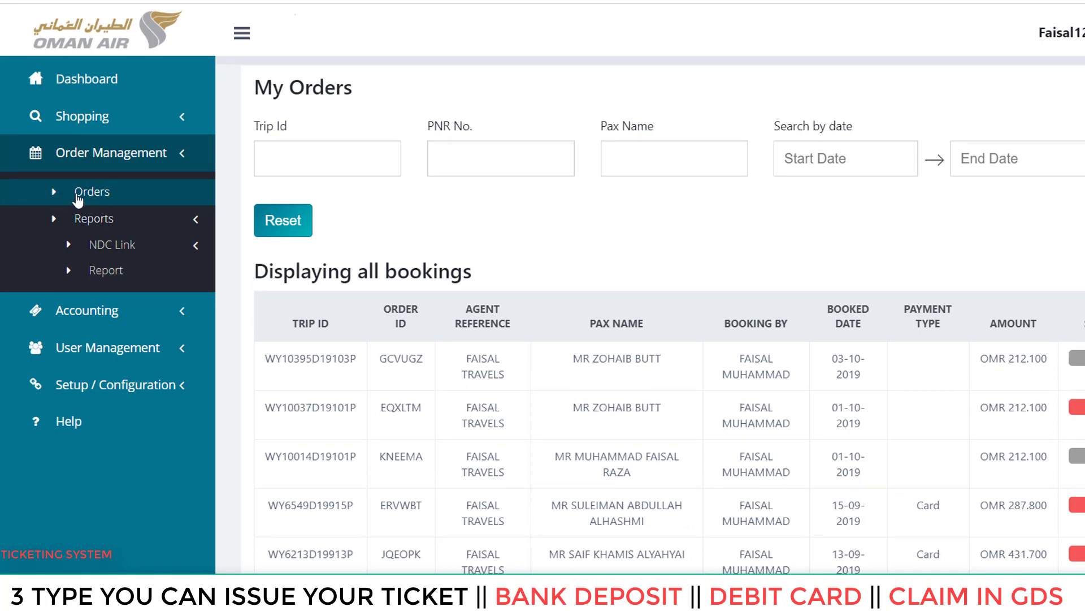
{"action": "scroll", "coordinate": [802, 283], "scroll_direction": "down", "scroll_amount": 1}
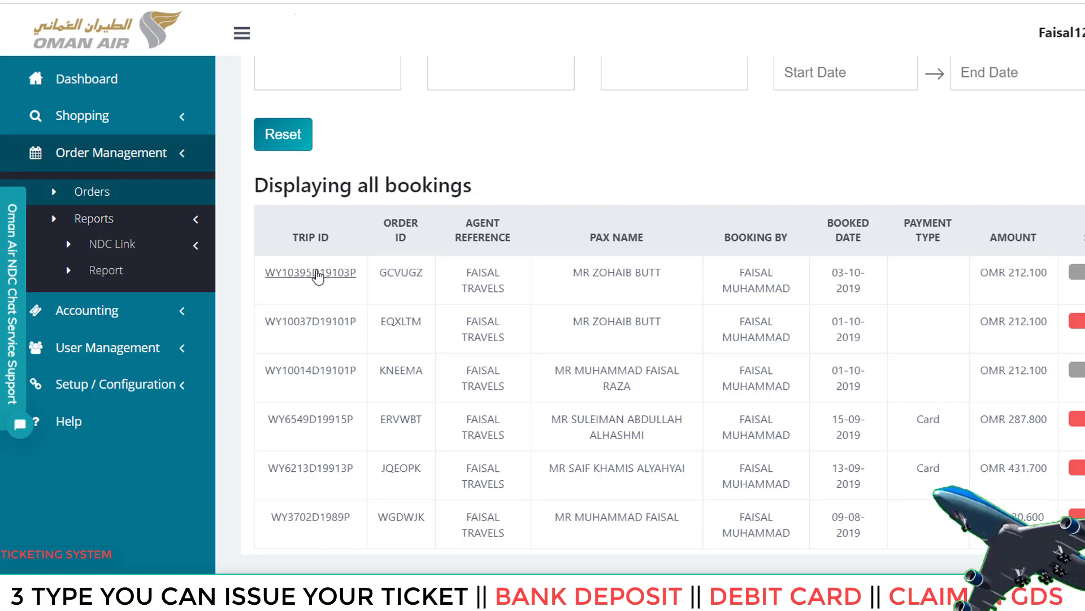
{"action": "left_click", "coordinate": [318, 274]}
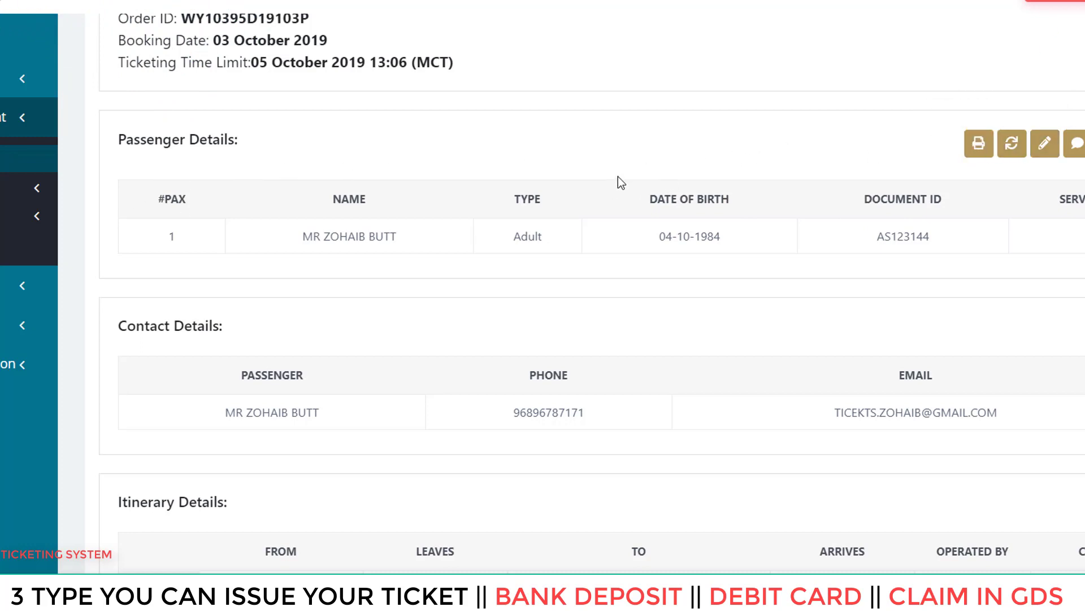
{"action": "scroll", "coordinate": [642, 198], "scroll_direction": "down", "scroll_amount": 6}
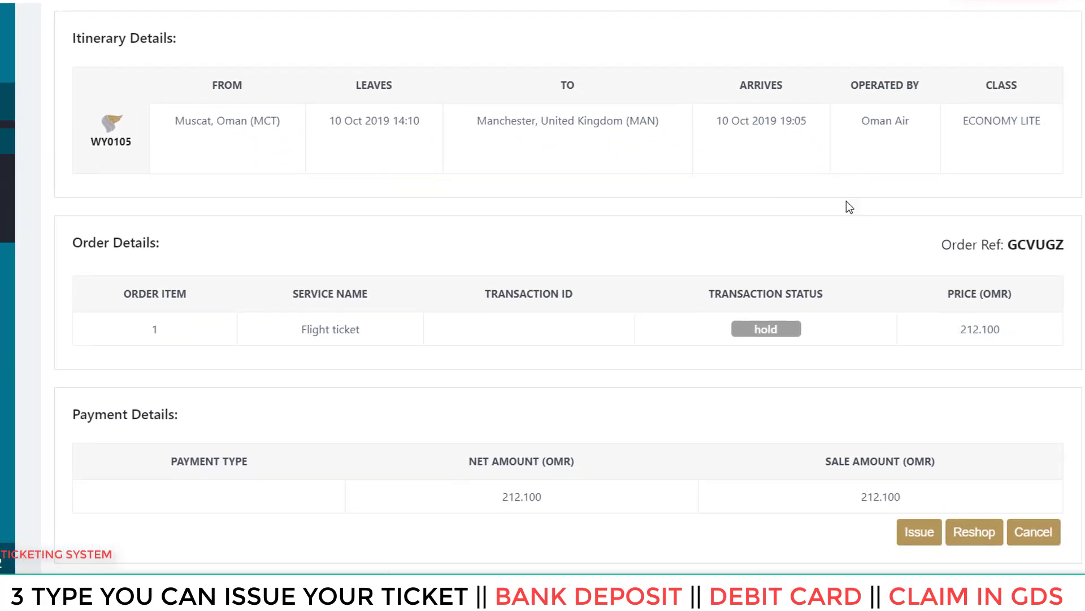
{"action": "left_click_drag", "start_coordinate": [1006, 243], "coordinate": [1051, 236]}
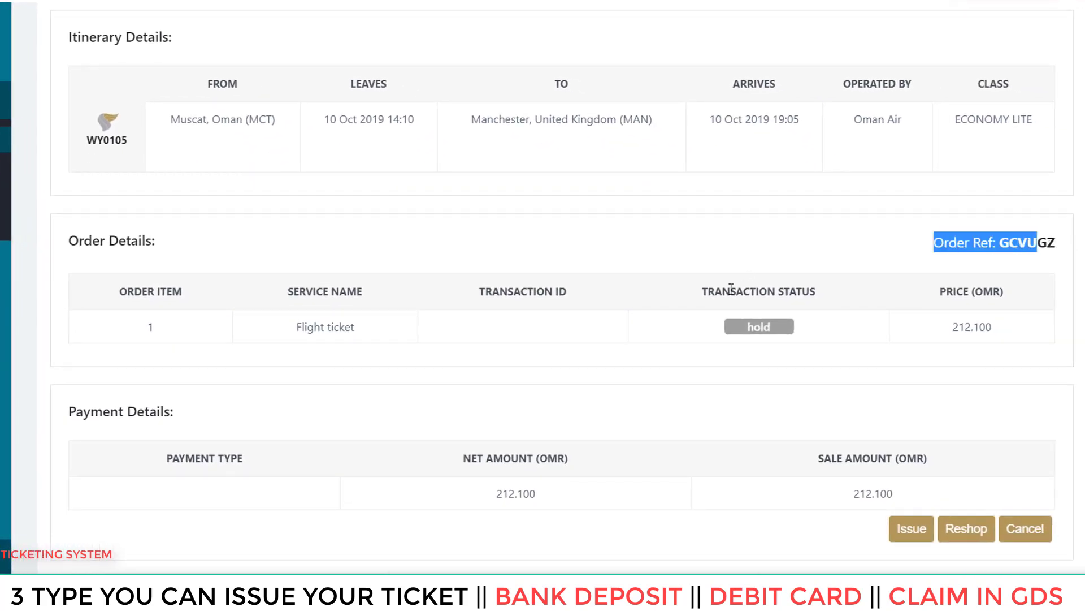
{"action": "left_click_drag", "start_coordinate": [708, 291], "coordinate": [767, 291]}
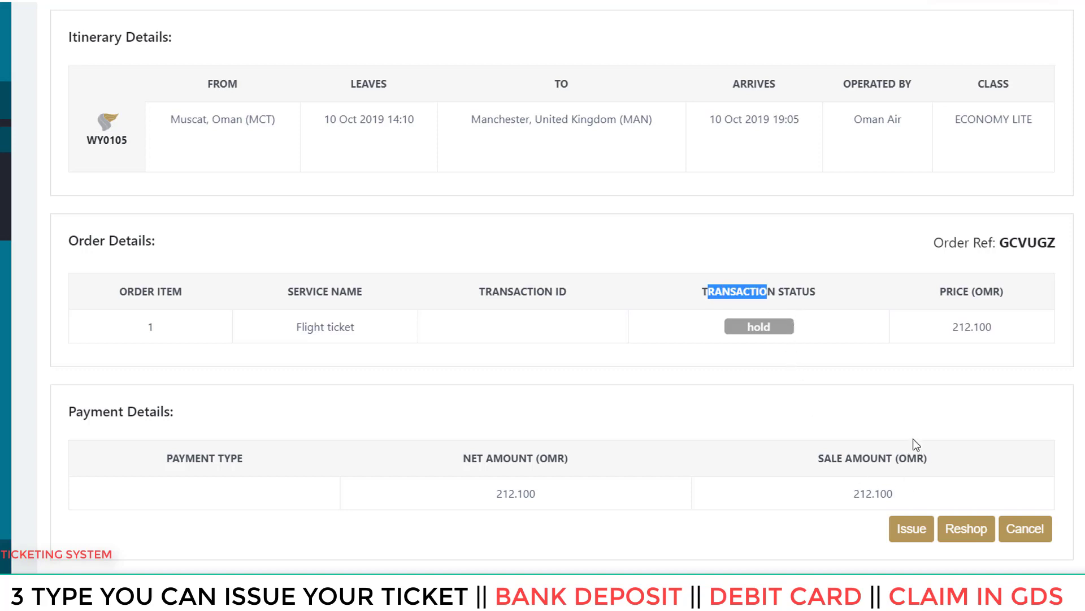
- Start issuing the ticket with Price as service charge type, leaving the amount empty
{"action": "left_click", "coordinate": [906, 533]}
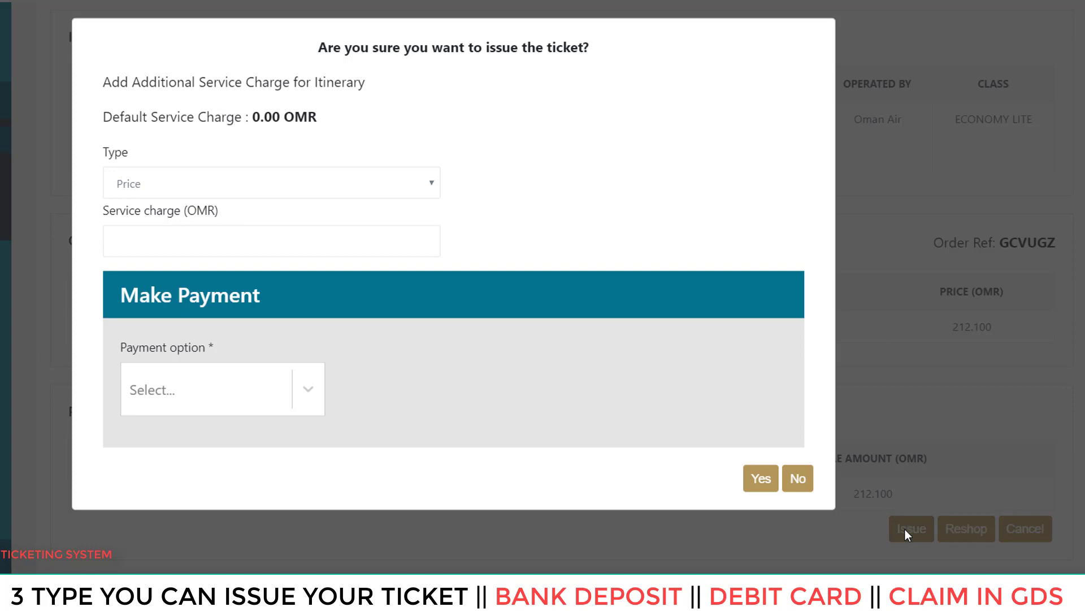
{"action": "left_click", "coordinate": [218, 191]}
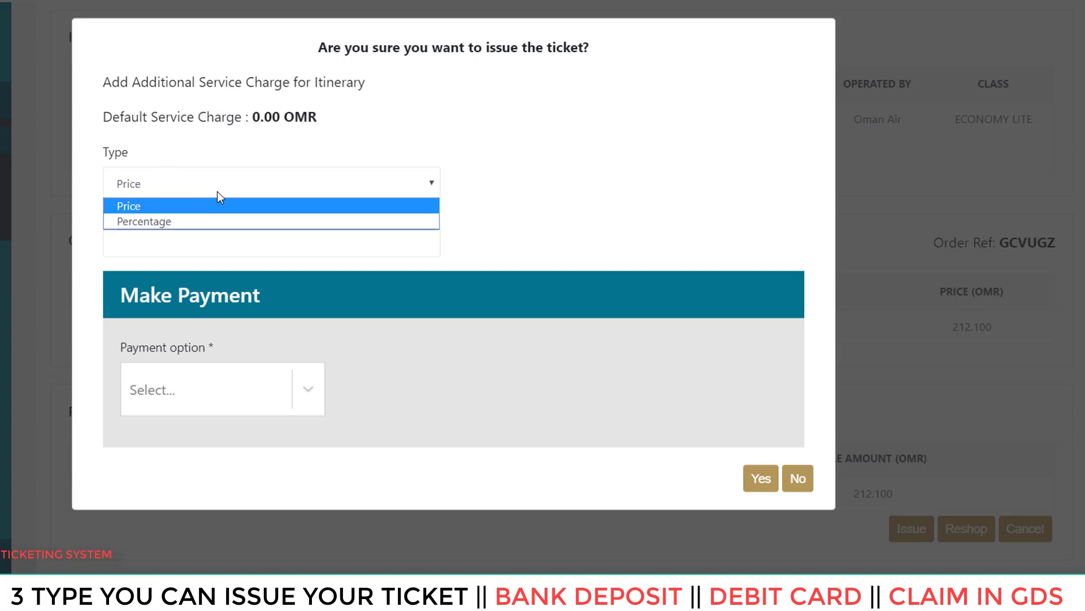
{"action": "left_click", "coordinate": [187, 207]}
{"action": "left_click", "coordinate": [207, 227]}
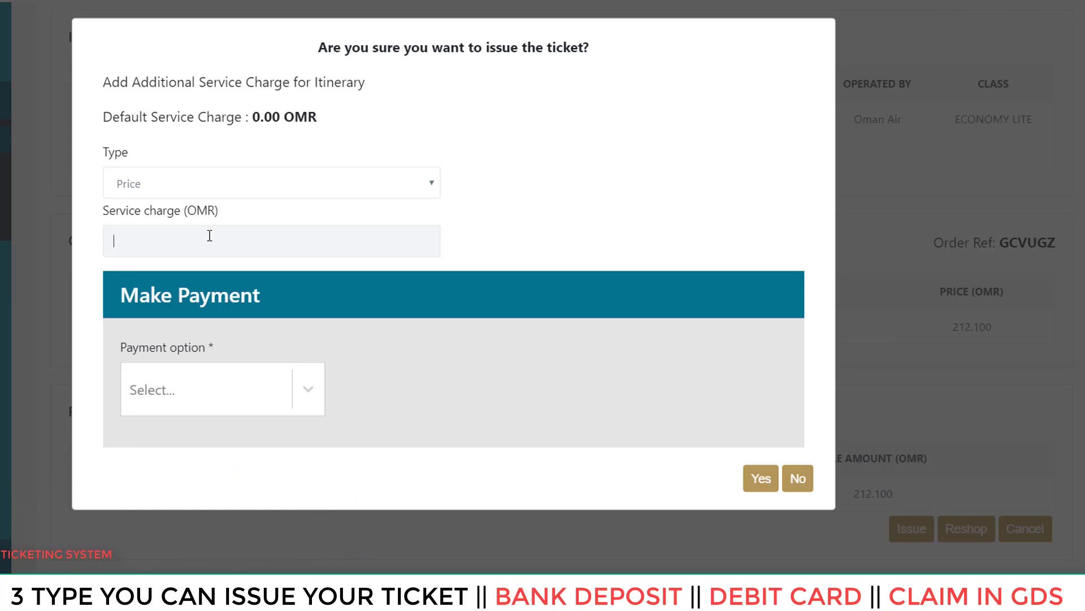
{"action": "type", "text": "11.8"}
{"action": "key", "text": "BackSpace"}
{"action": "key", "text": "BackSpace"}
{"action": "key", "text": "BackSpace"}
{"action": "key", "text": "BackSpace"}
- Choose Deposit as the payment option and confirm with Yes
{"action": "left_click_drag", "start_coordinate": [119, 295], "coordinate": [243, 298]}
{"action": "left_click", "coordinate": [317, 398]}
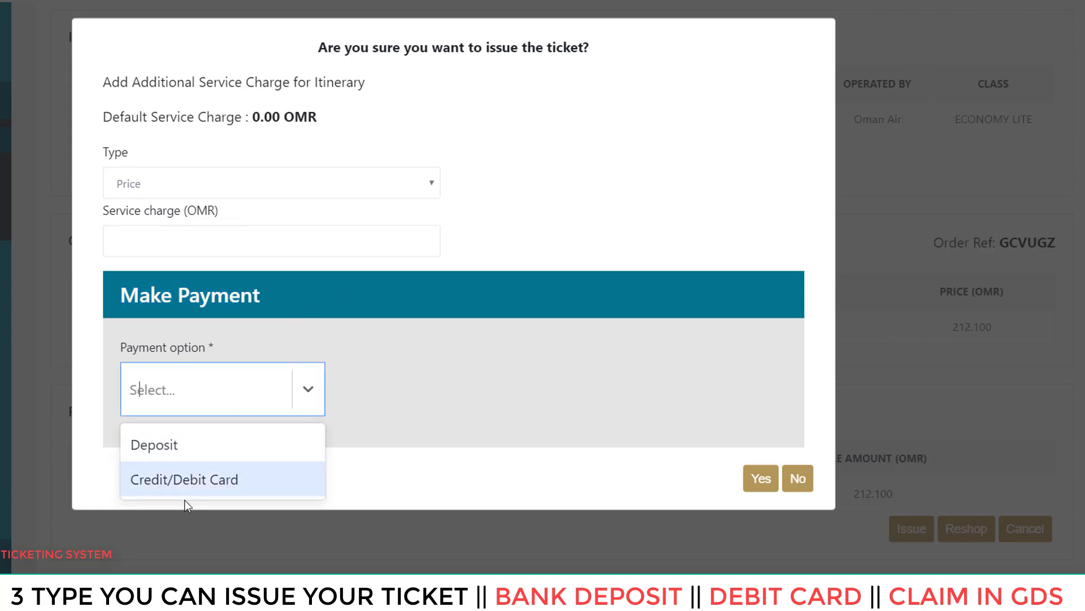
{"action": "left_click", "coordinate": [172, 446]}
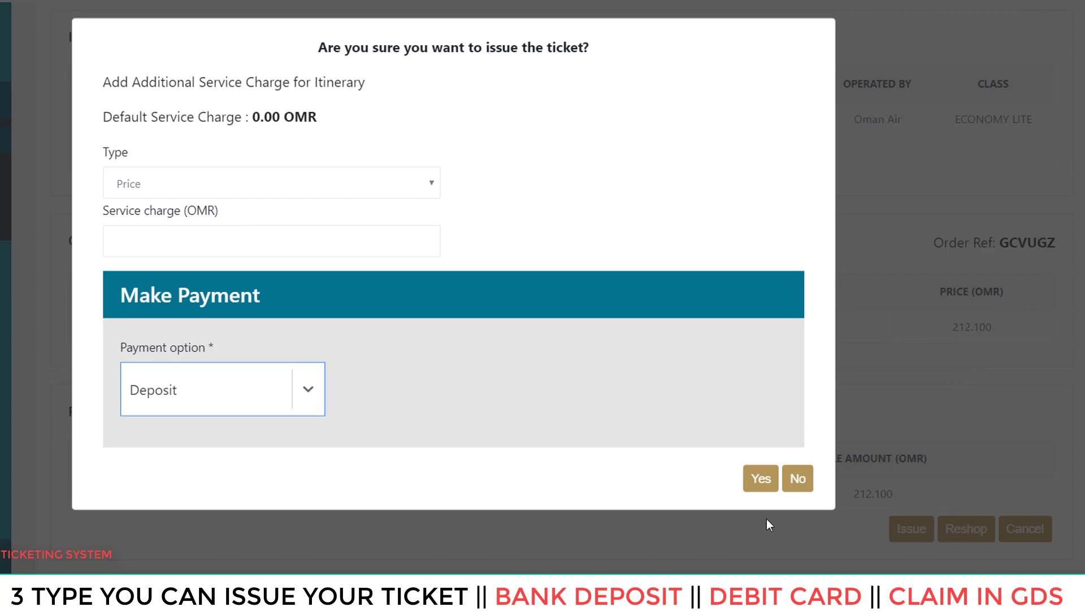
{"action": "left_click", "coordinate": [762, 479]}
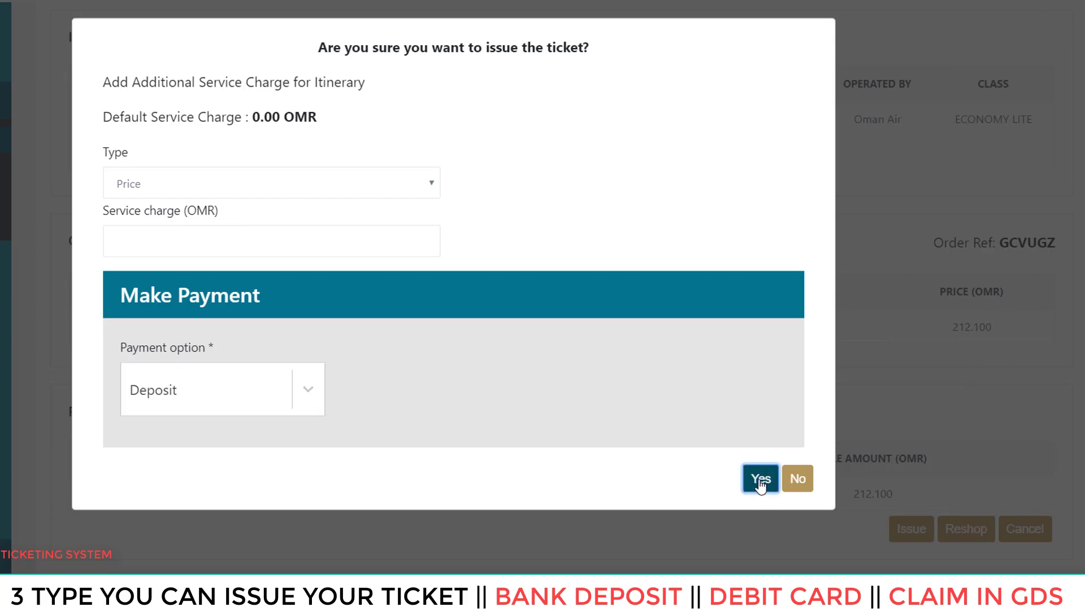
- Switch payment to Credit/Debit Card and check the card name, number, expiry month/year and CVV fields
{"action": "left_click", "coordinate": [303, 388]}
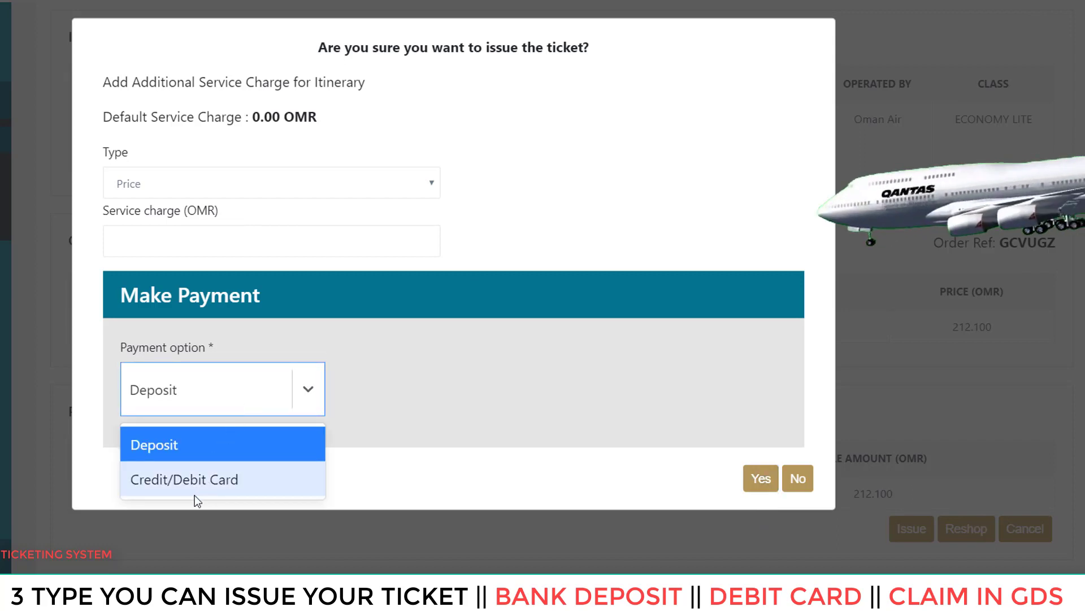
{"action": "left_click", "coordinate": [171, 486]}
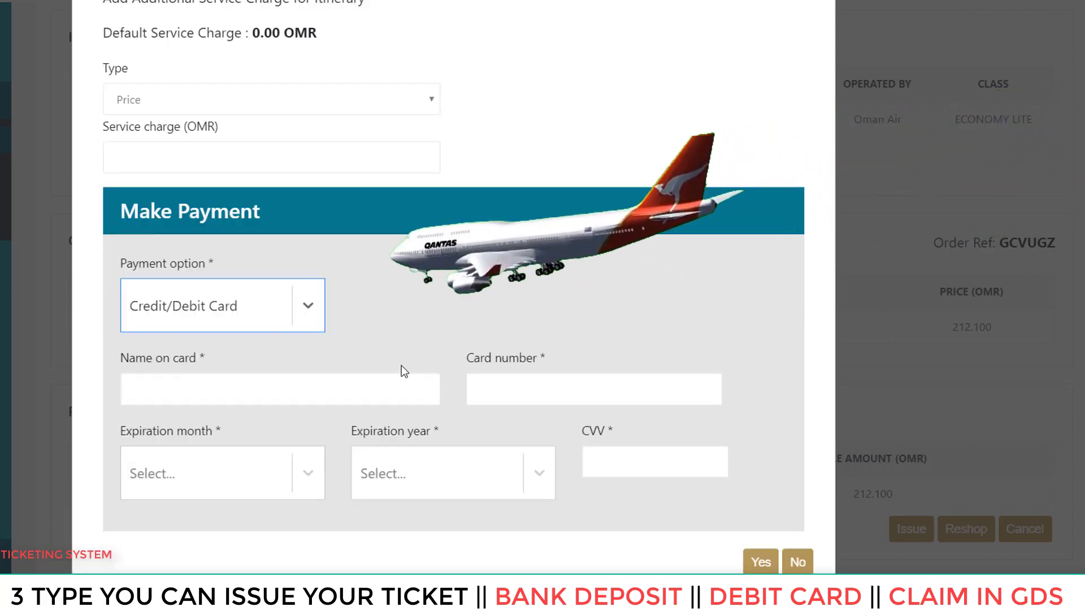
{"action": "left_click", "coordinate": [215, 388]}
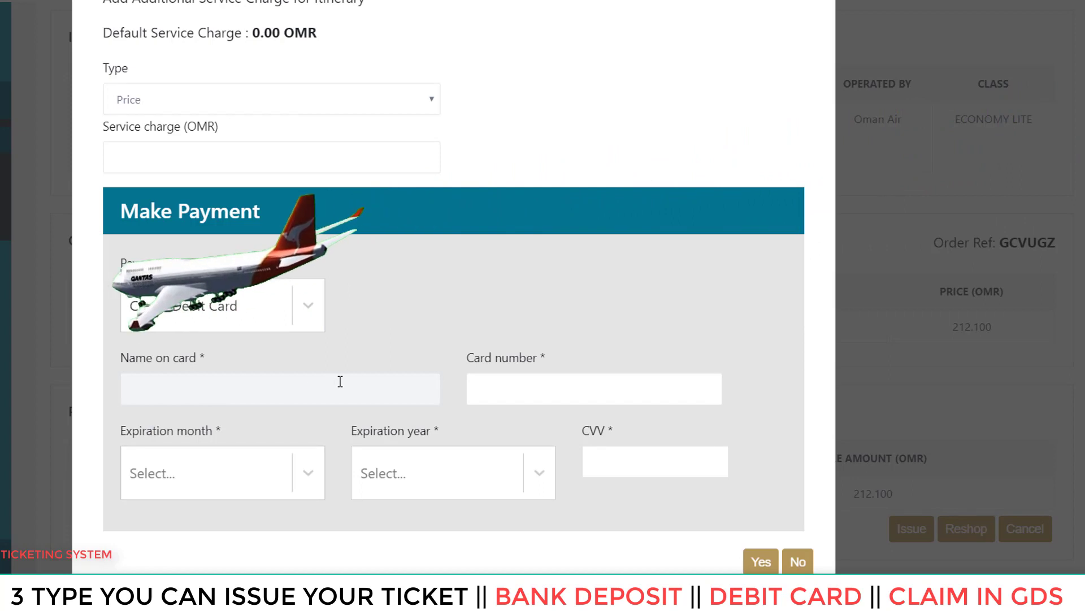
{"action": "left_click", "coordinate": [498, 382]}
{"action": "left_click", "coordinate": [310, 444]}
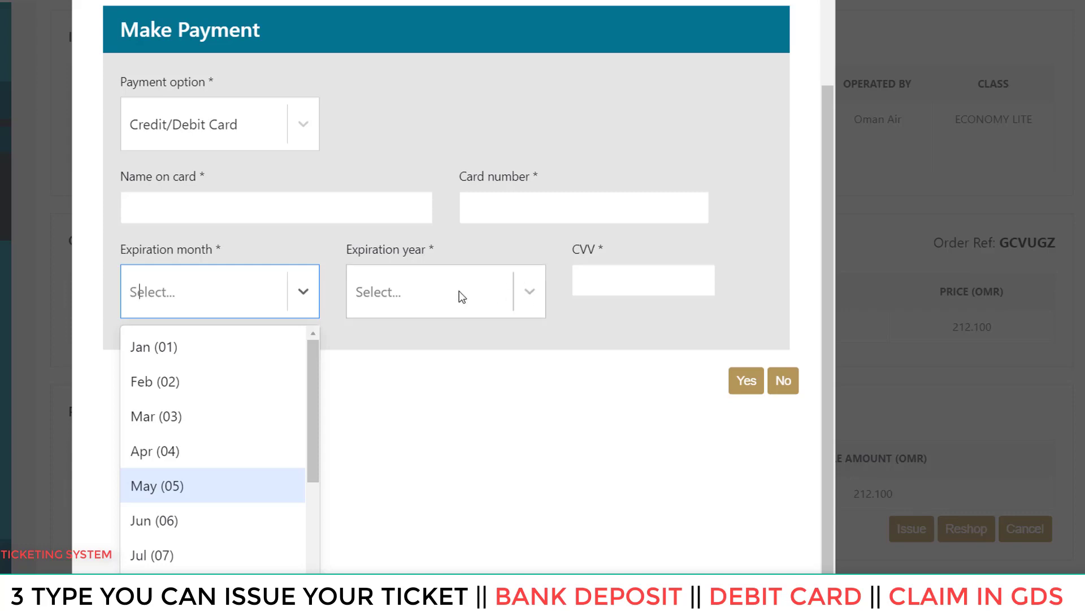
{"action": "left_click", "coordinate": [525, 291]}
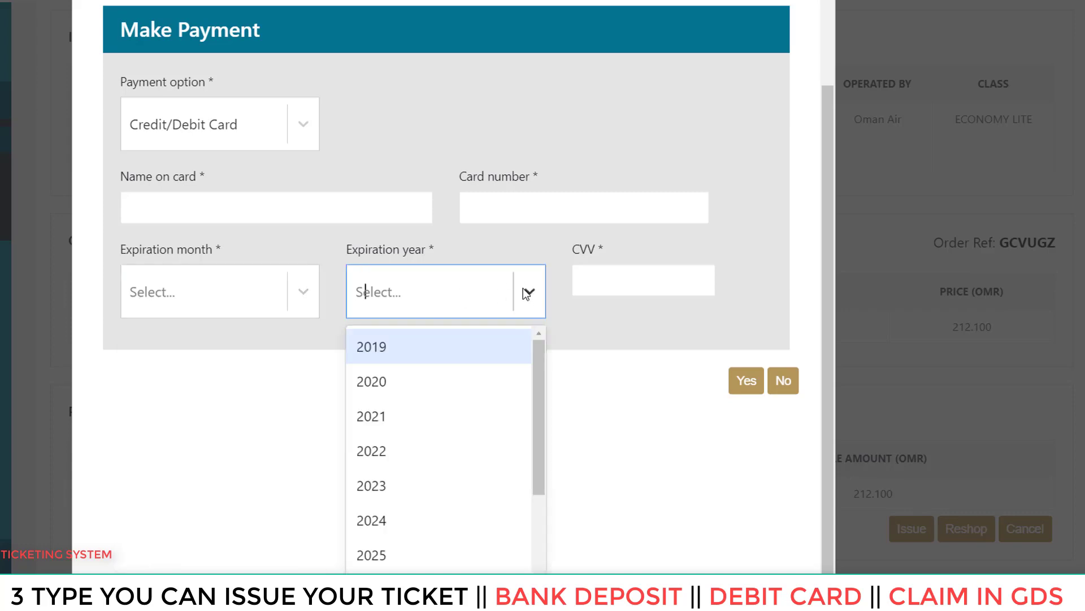
{"action": "left_click", "coordinate": [605, 281]}
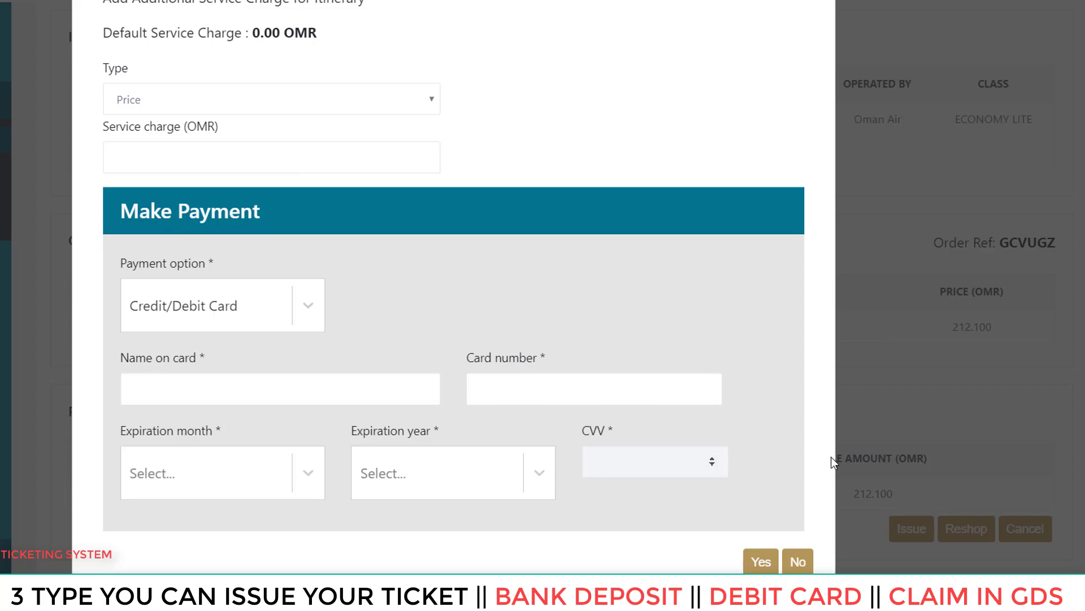
{"action": "left_click", "coordinate": [801, 561]}
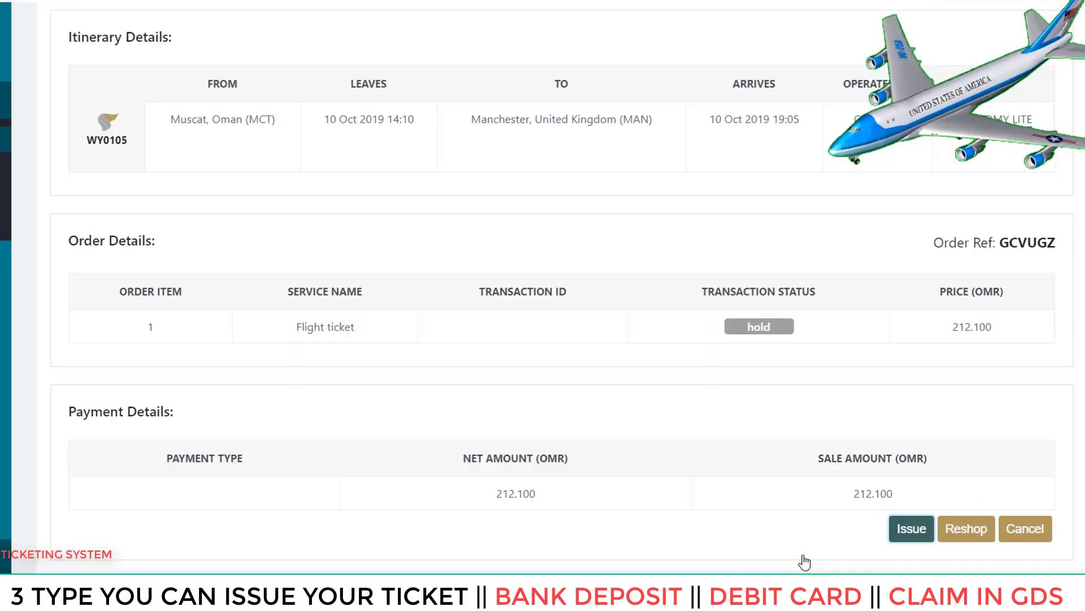
{"action": "double_click", "coordinate": [1030, 240]}
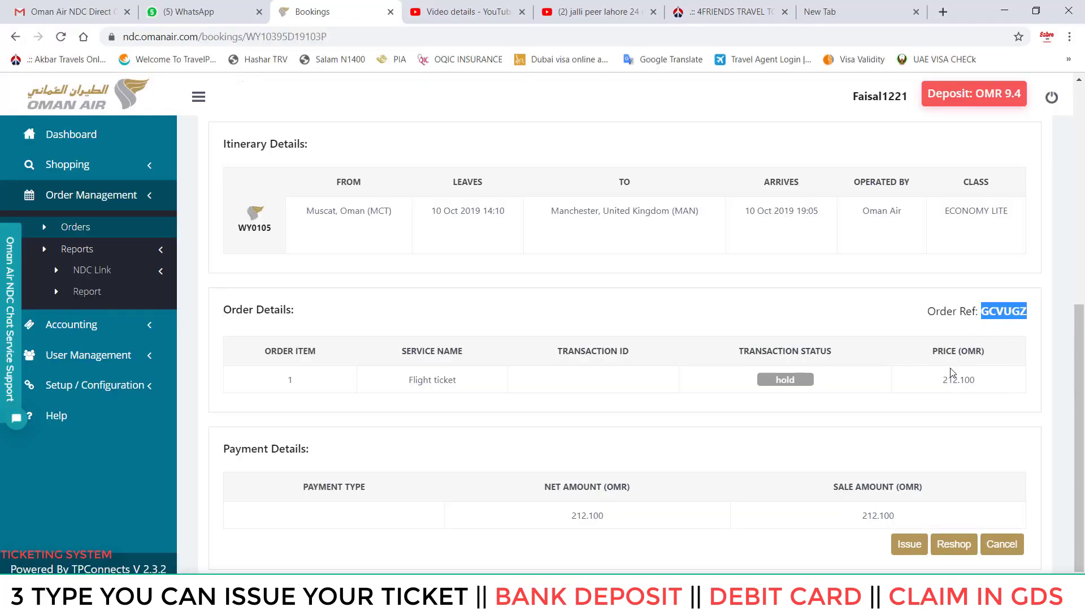
{"action": "scroll", "coordinate": [951, 371], "scroll_direction": "up", "scroll_amount": 3}
{"action": "scroll", "coordinate": [950, 373], "scroll_direction": "down", "scroll_amount": 3}
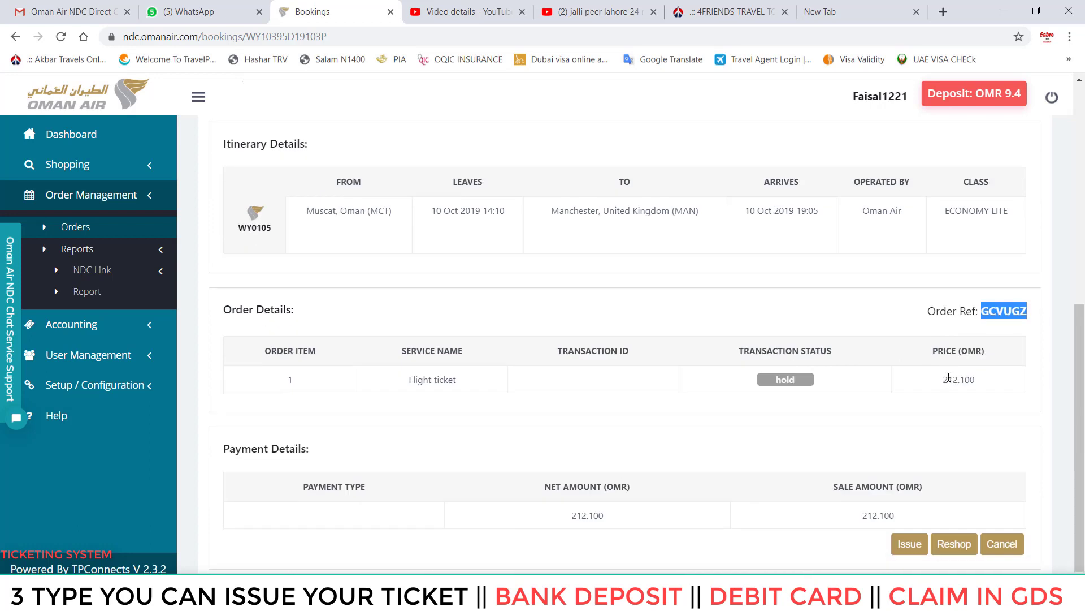